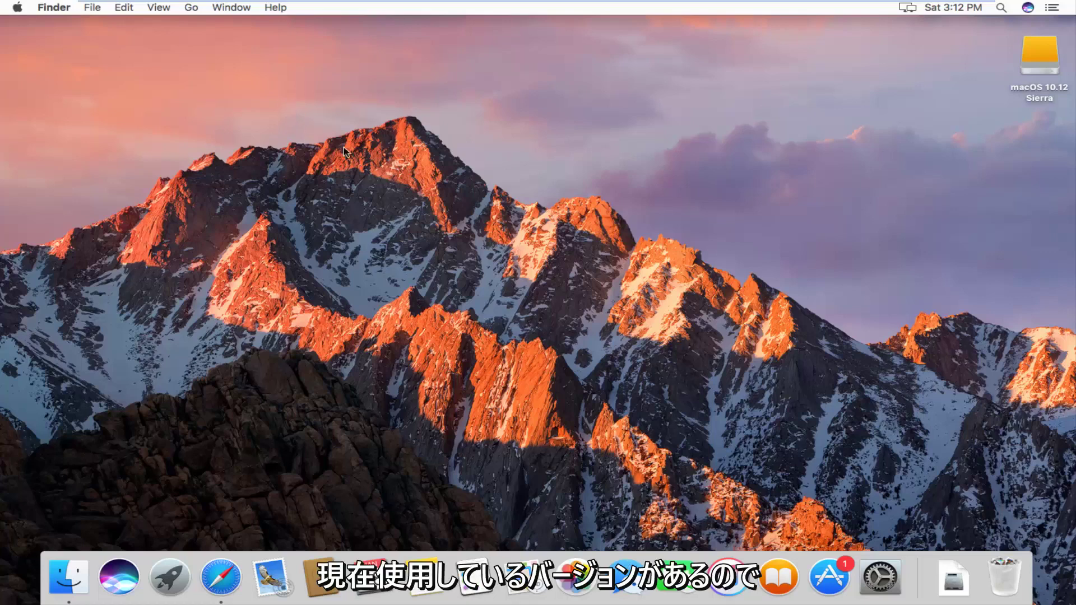
# Step: Open System Preferences from the Apple menu
pyautogui.moveTo(296, 113); pyautogui.dragTo(521, 250)
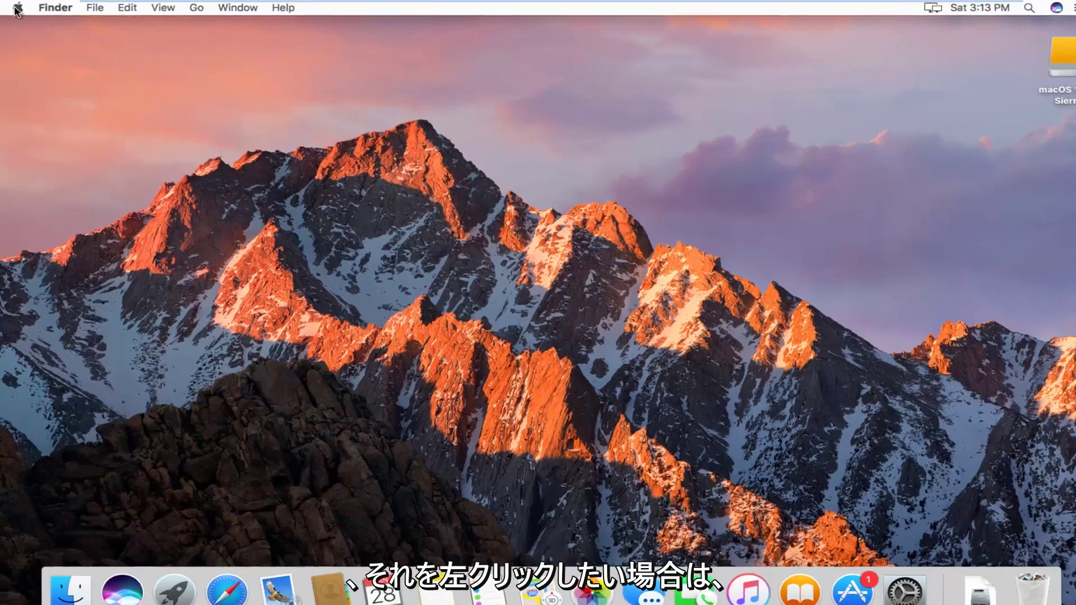
pyautogui.click(17, 10)
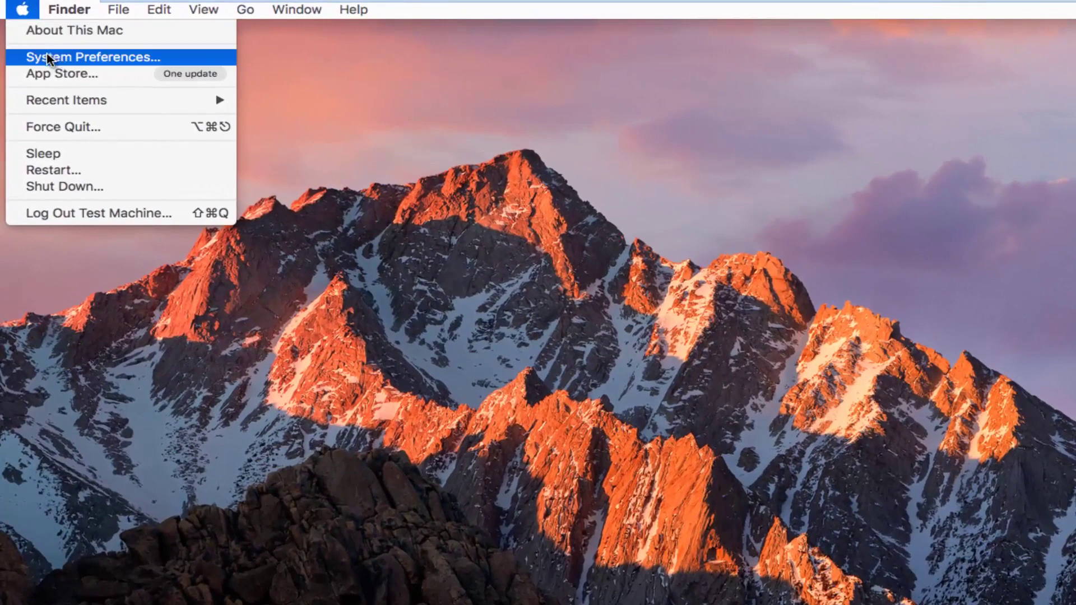
pyautogui.press('Return')
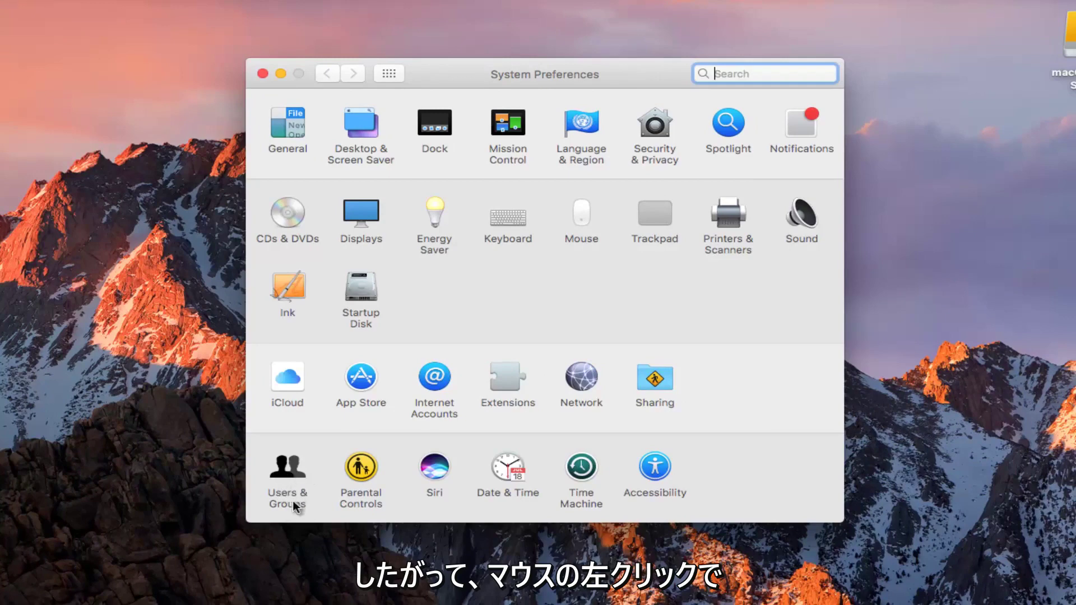
# Step: Open the Users & Groups pane showing the Test Machine admin account
pyautogui.click(286, 476)
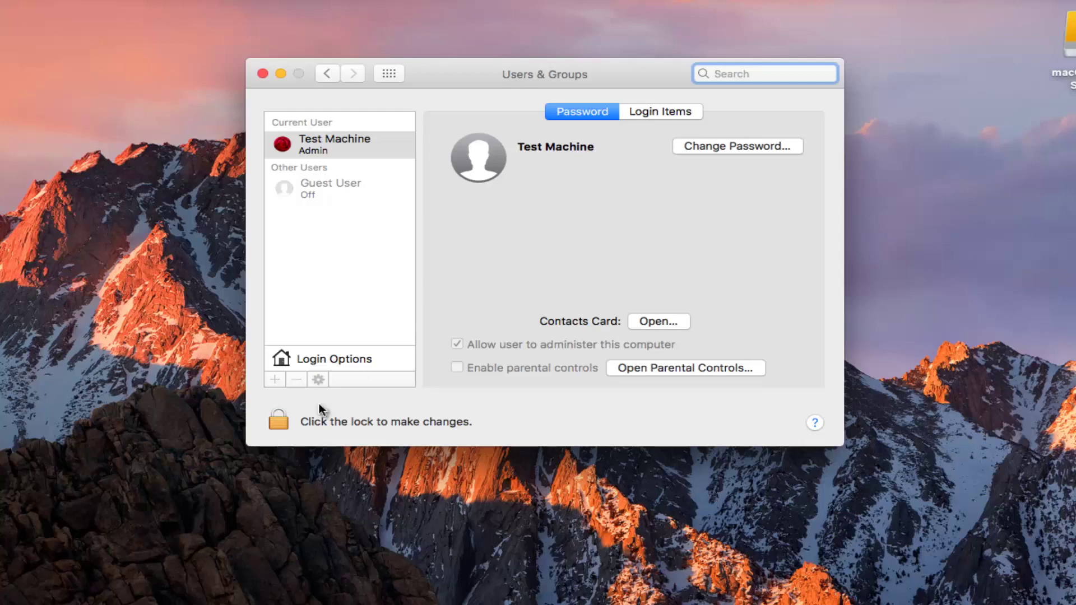
# Step: Unlock Users & Groups with the admin password and bring up Test Machine's context menu
pyautogui.click(283, 423)
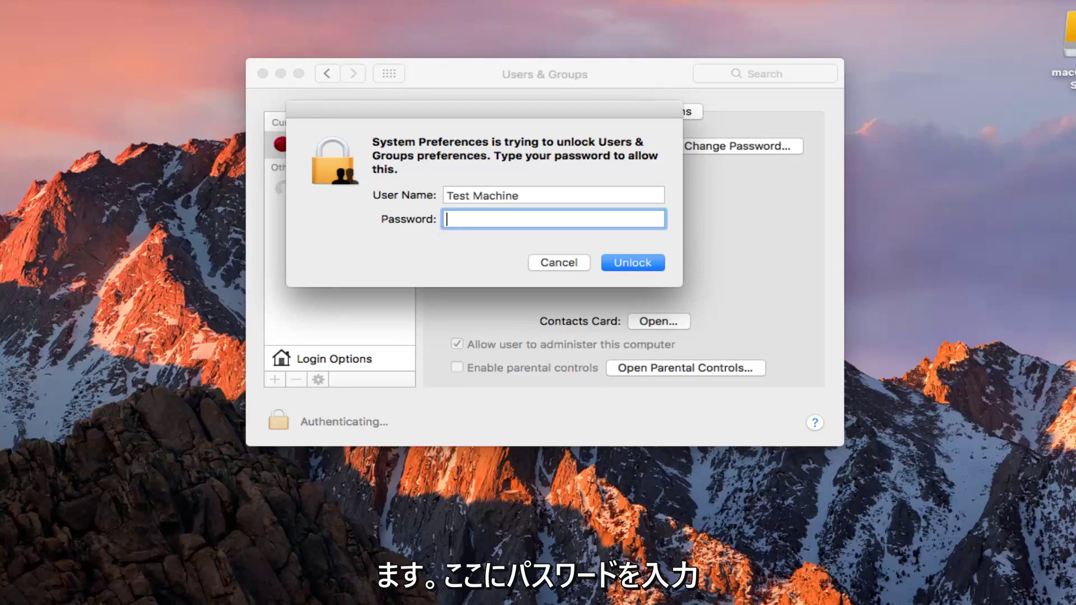
pyautogui.write('•••••••••')
pyautogui.press('Return')
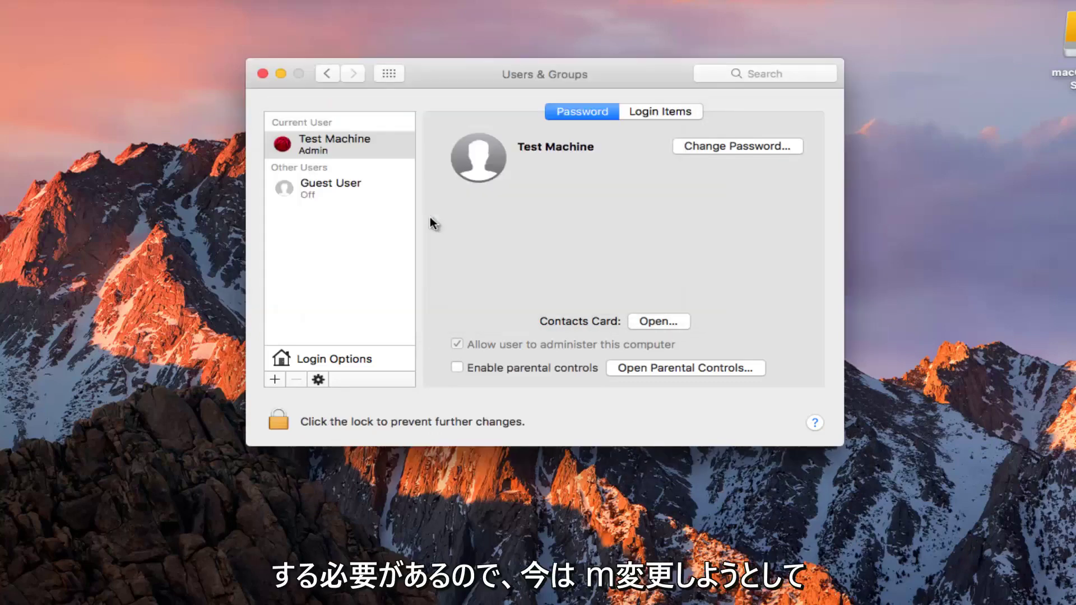
pyautogui.rightClick(330, 148)
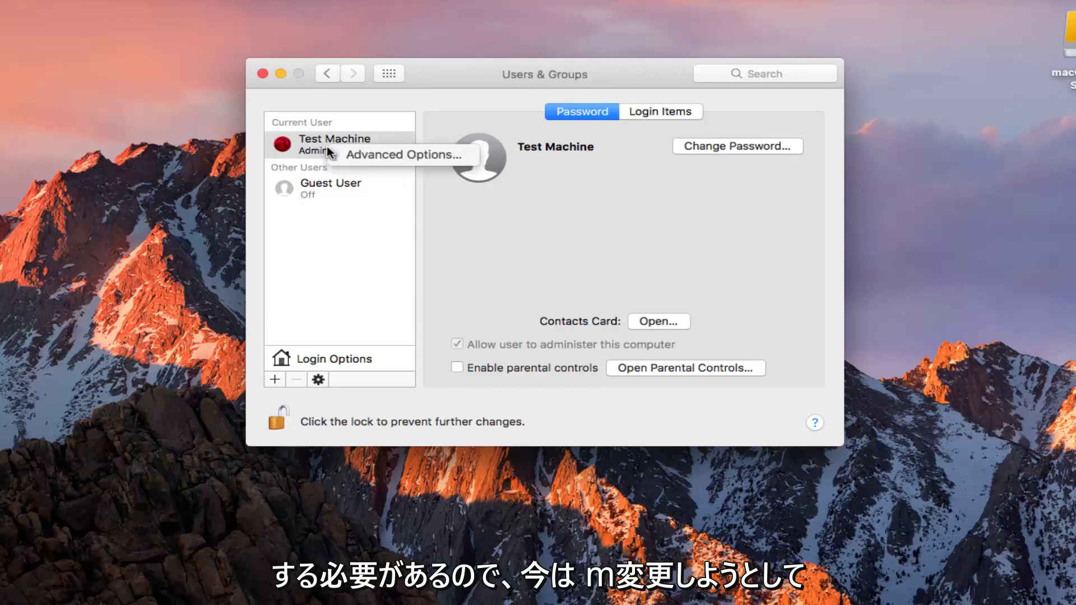
pyautogui.click(261, 135)
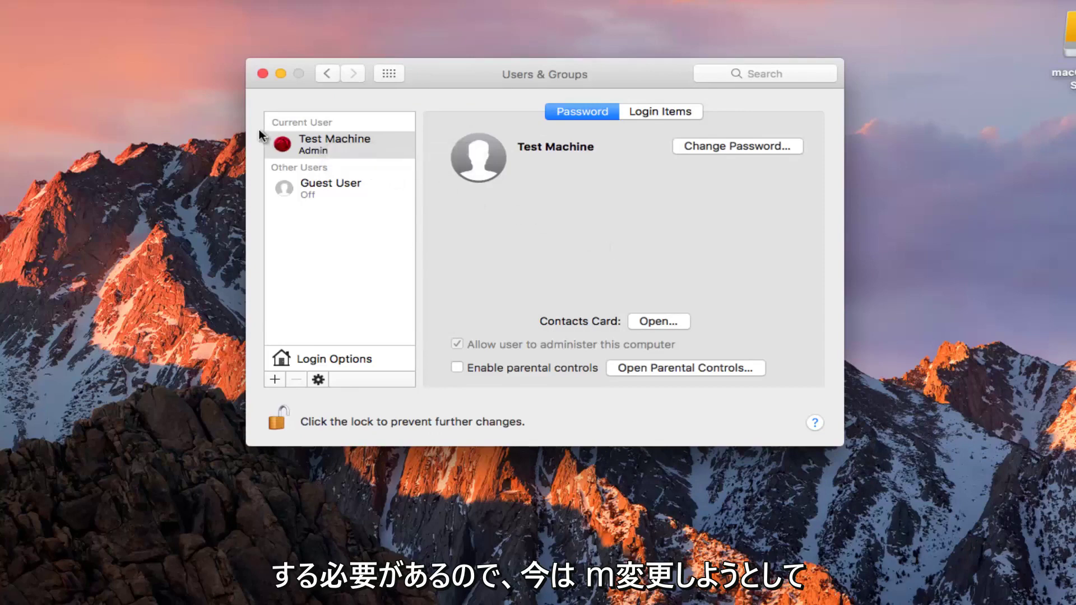
pyautogui.rightClick(304, 145)
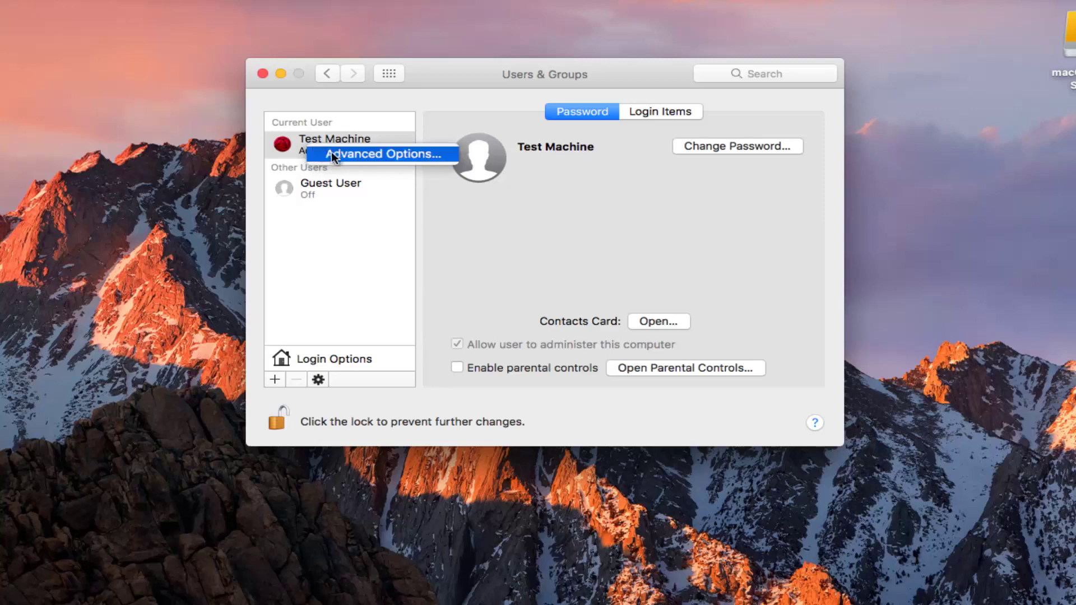
# Step: In Test Machine's Advanced Options, clear the full name Test Machine to replace it with My Computer
pyautogui.click(396, 158)
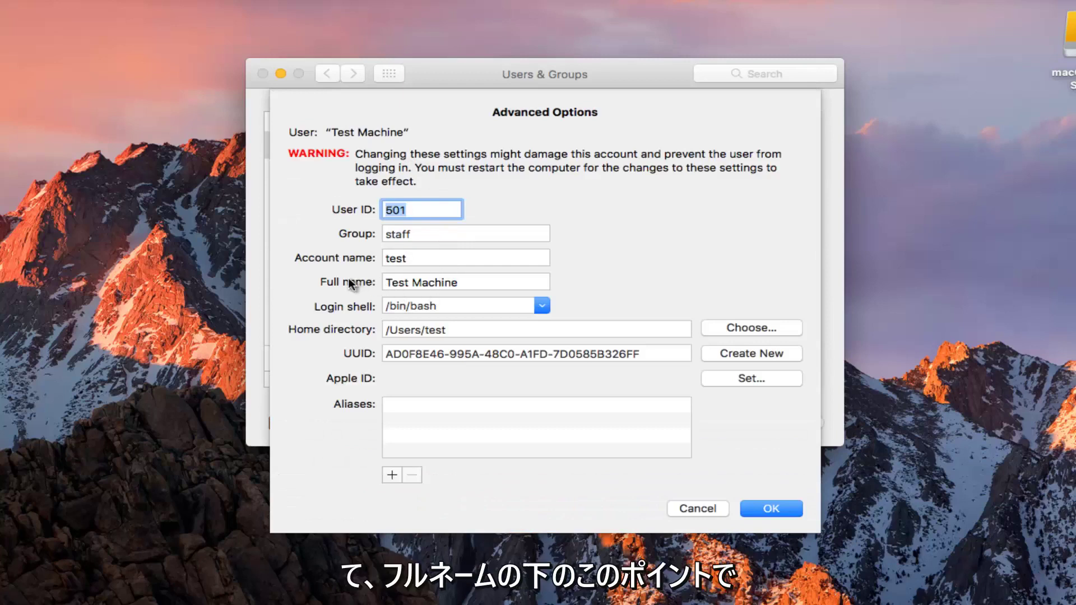
pyautogui.moveTo(457, 281); pyautogui.dragTo(368, 284)
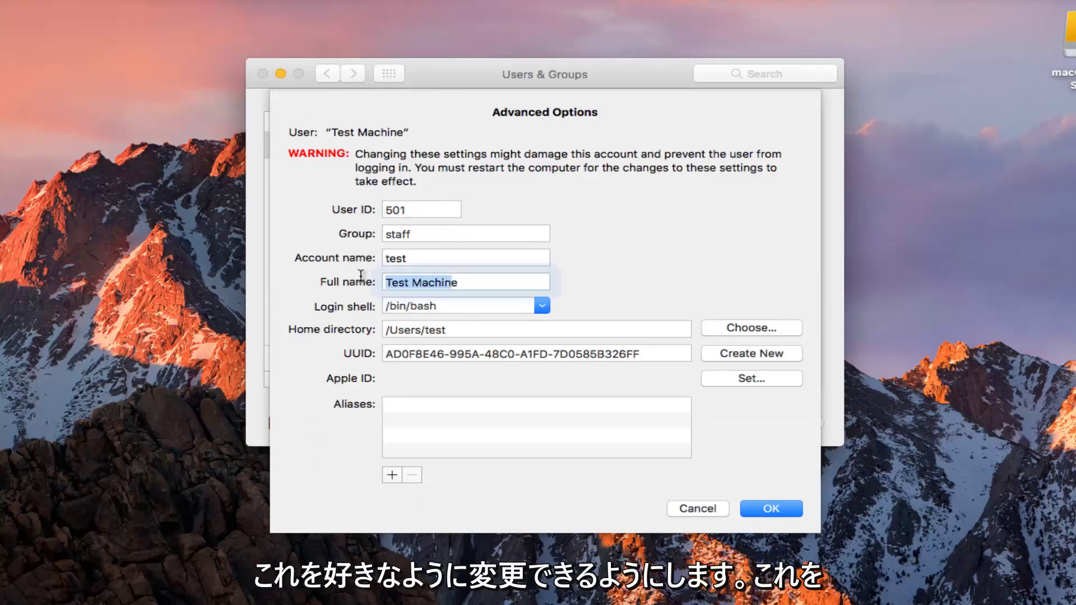
pyautogui.click(500, 289)
pyautogui.moveTo(460, 282); pyautogui.dragTo(328, 286)
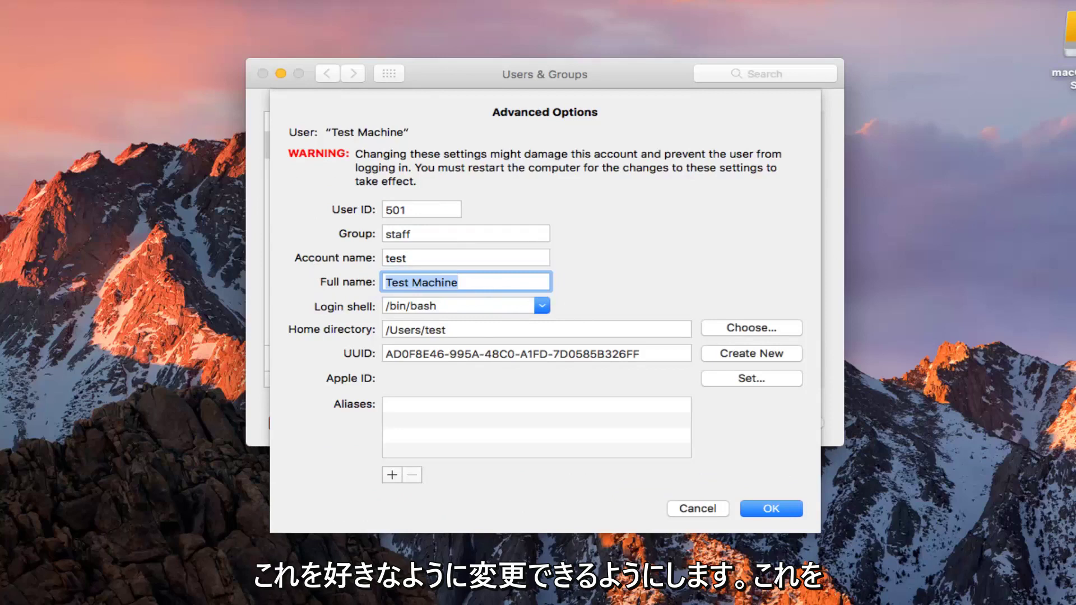
pyautogui.press('BackSpace')
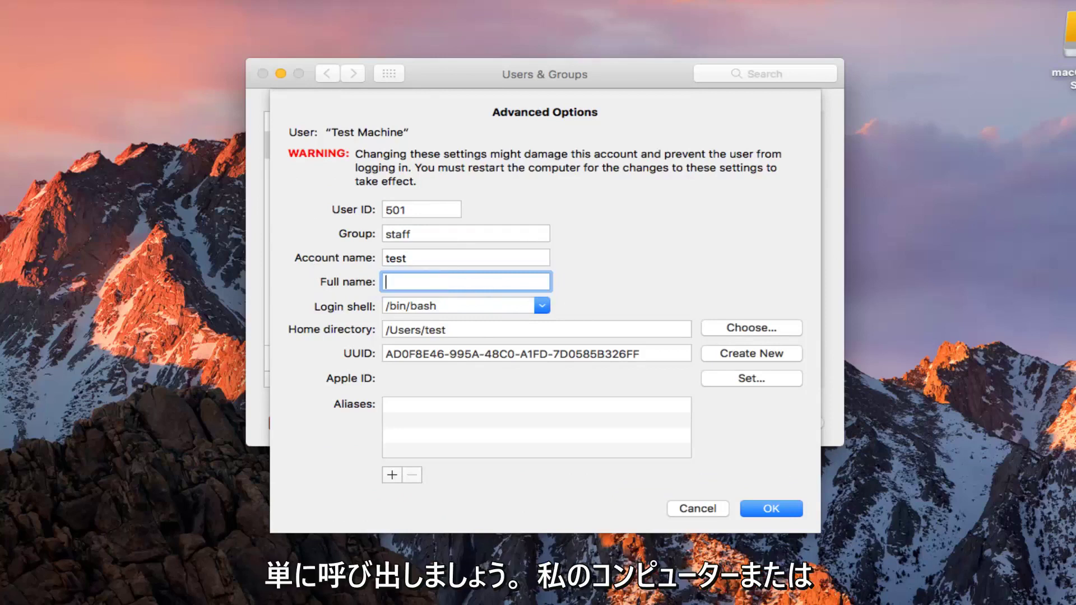
pyautogui.write('My C')
pyautogui.write('omputer')
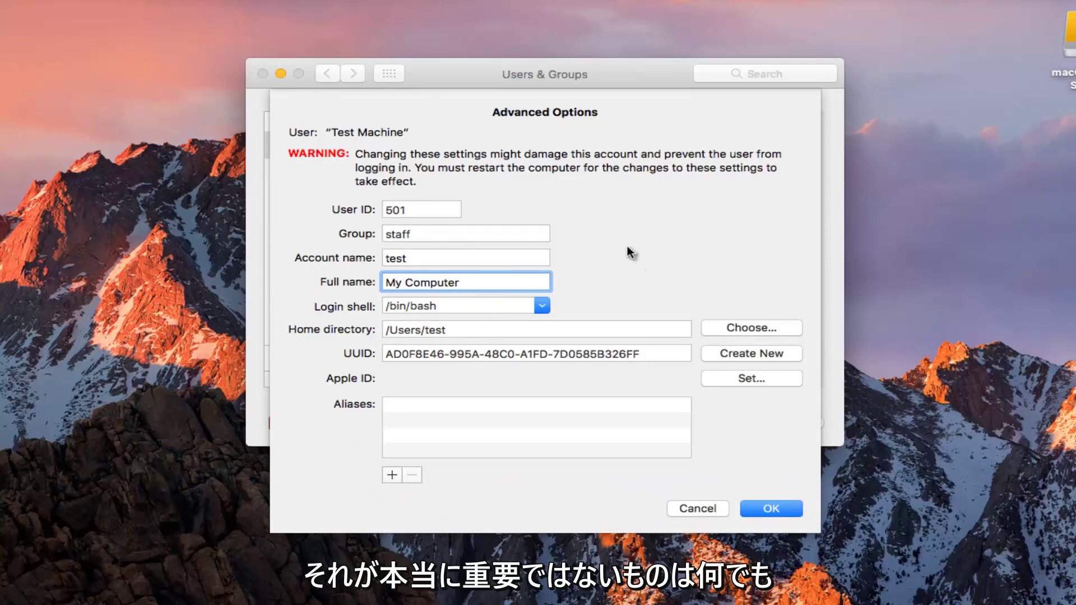
# Step: Confirm the My Computer name, relock Users & Groups, and close System Preferences
pyautogui.click(759, 510)
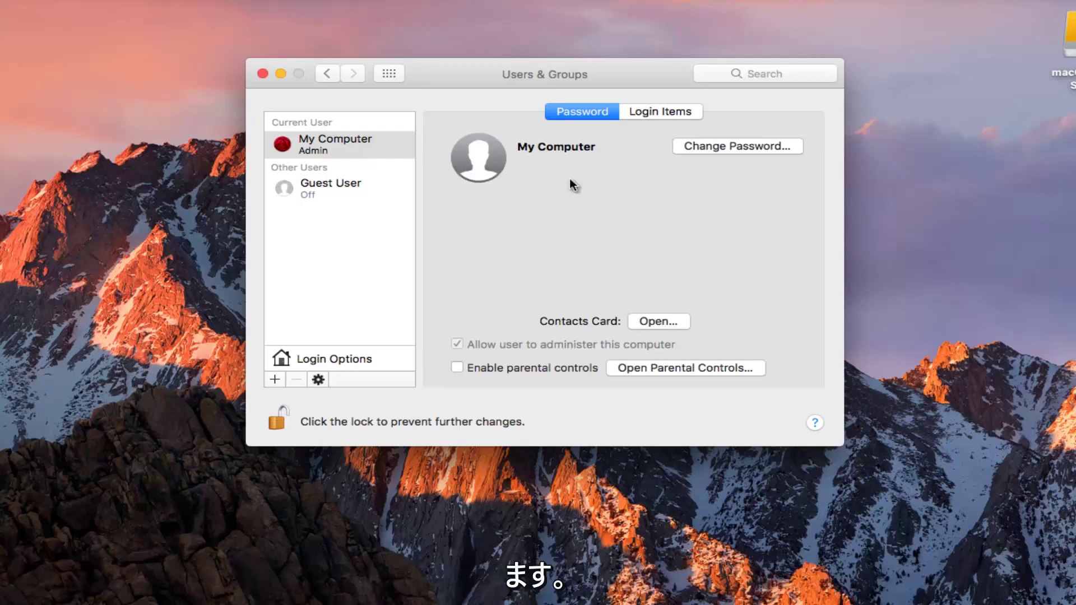
pyautogui.click(278, 421)
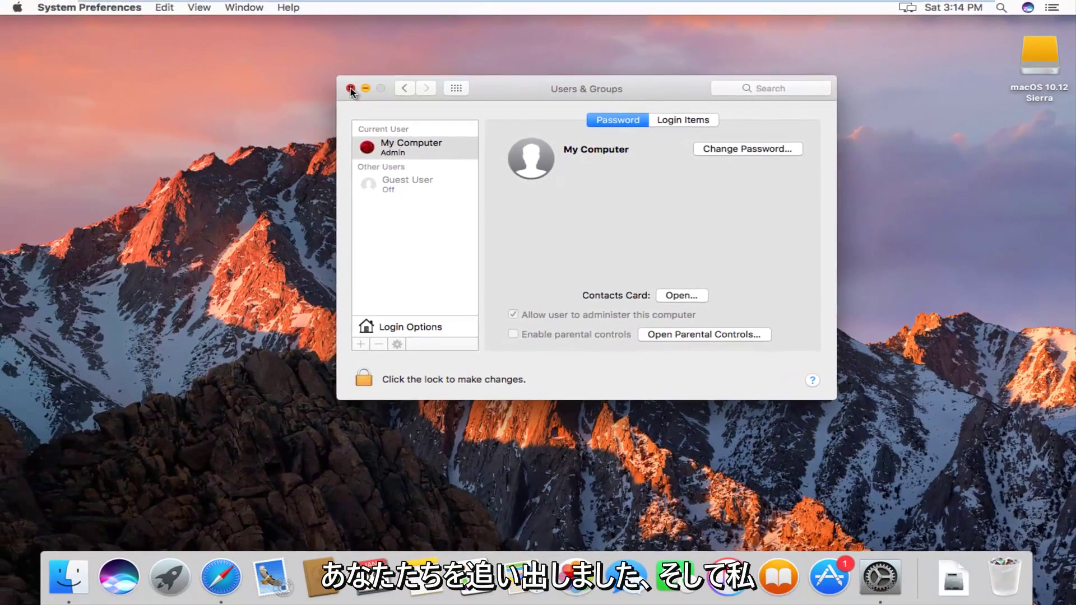
pyautogui.click(289, 78)
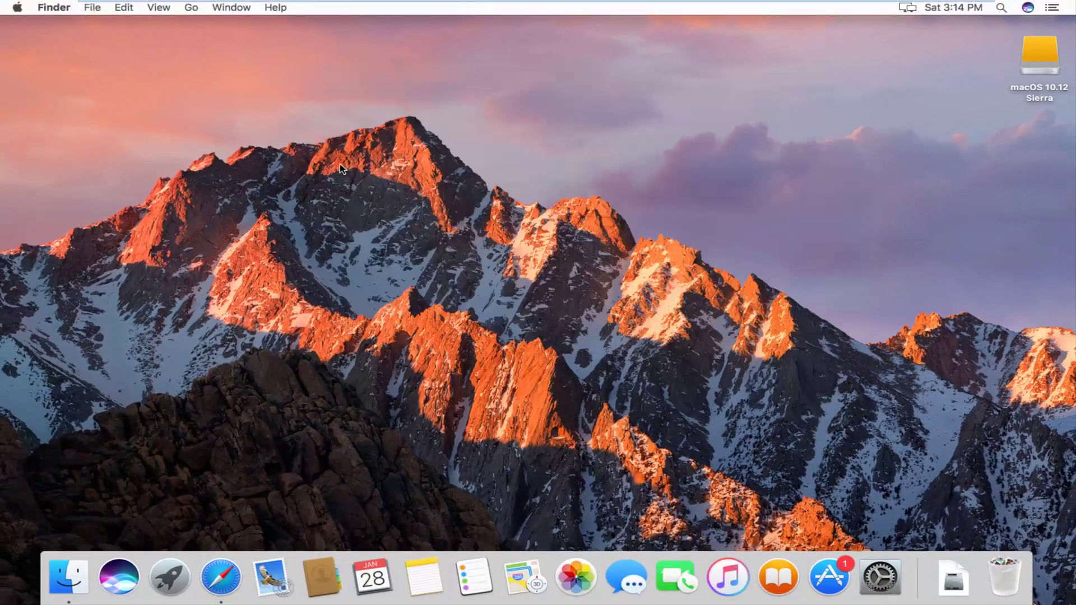